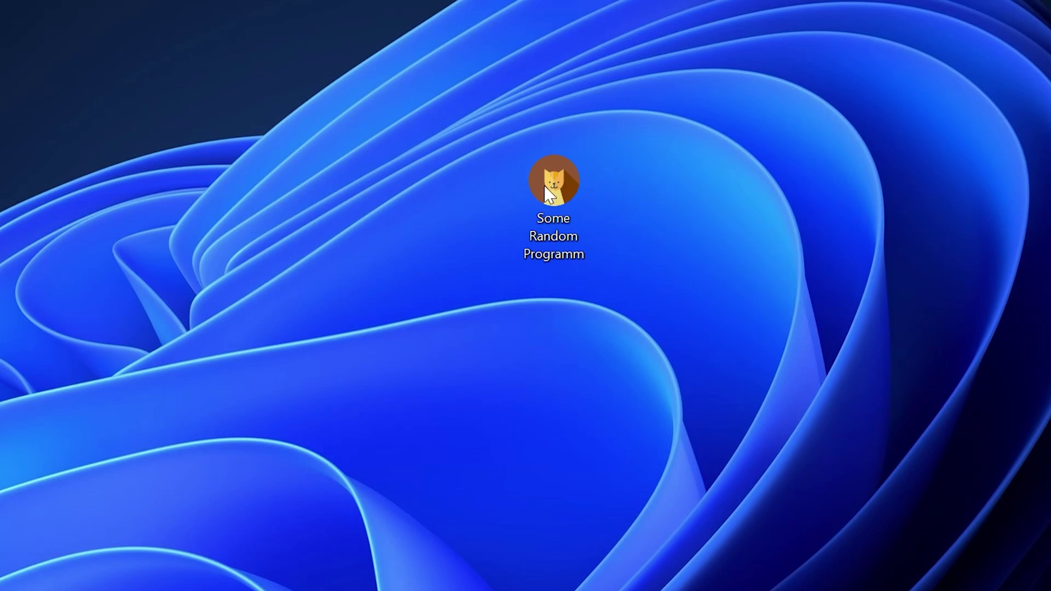
Launch the Some Random Programm desktop shortcut to trigger the missing msvcp110.dll error
{"action": "double_click", "coordinate": [565, 179]}
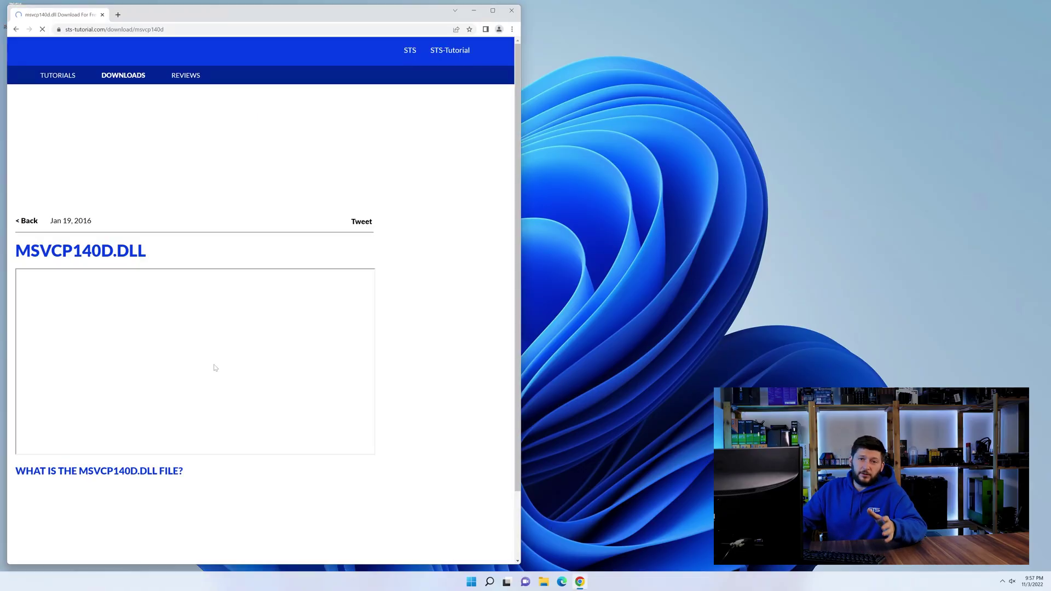
Open the 32-bit and 64-bit msvcp140d.dll download pages on sts-tutorial in separate tabs
{"action": "scroll", "coordinate": [215, 368], "scroll_direction": "down", "scroll_amount": 15}
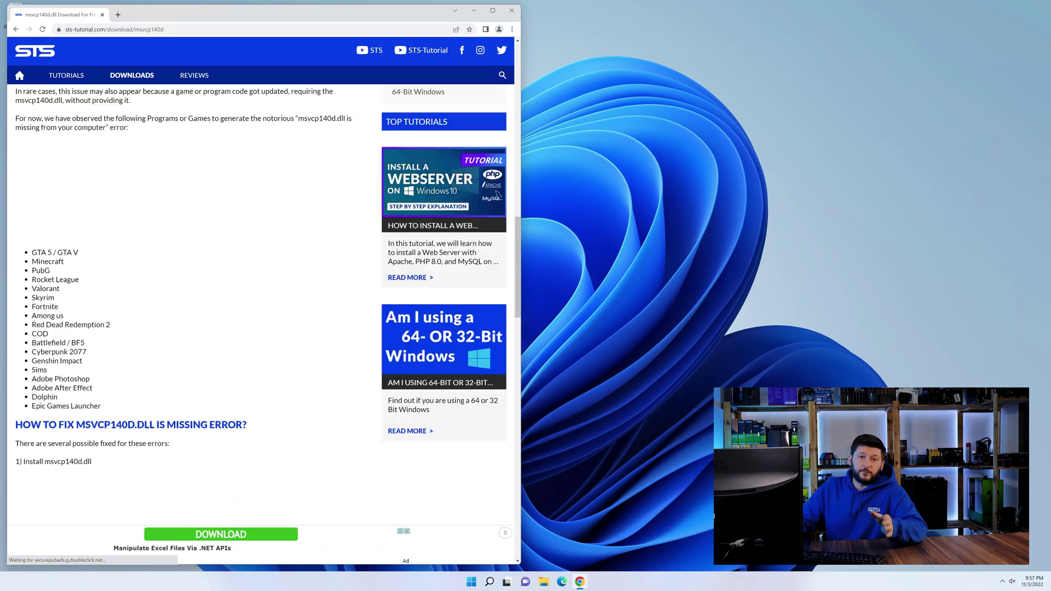
{"action": "scroll", "coordinate": [193, 331], "scroll_direction": "down", "scroll_amount": 18}
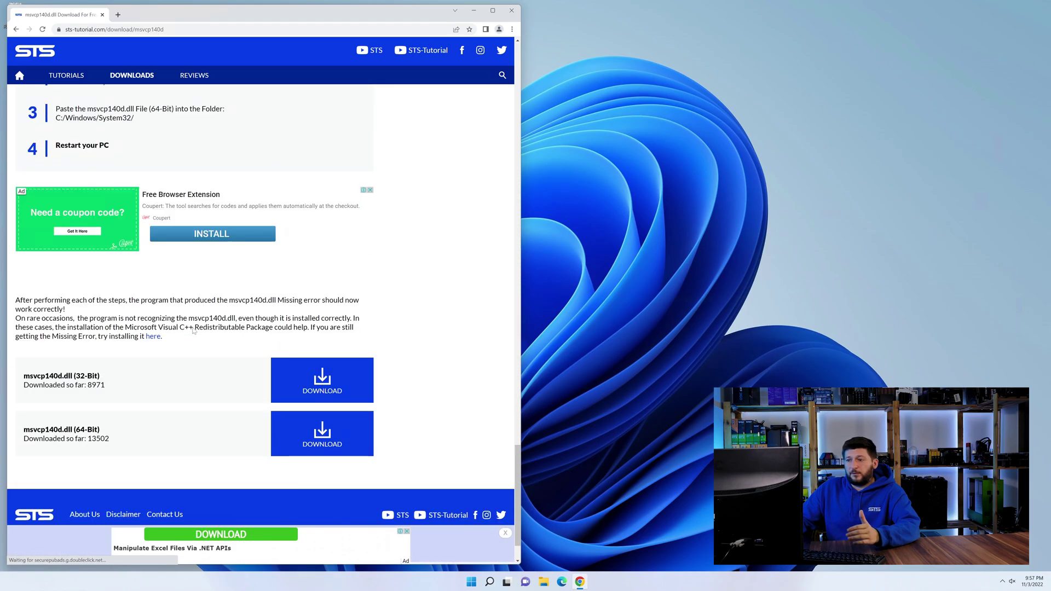
{"action": "middle_click", "coordinate": [296, 327]}
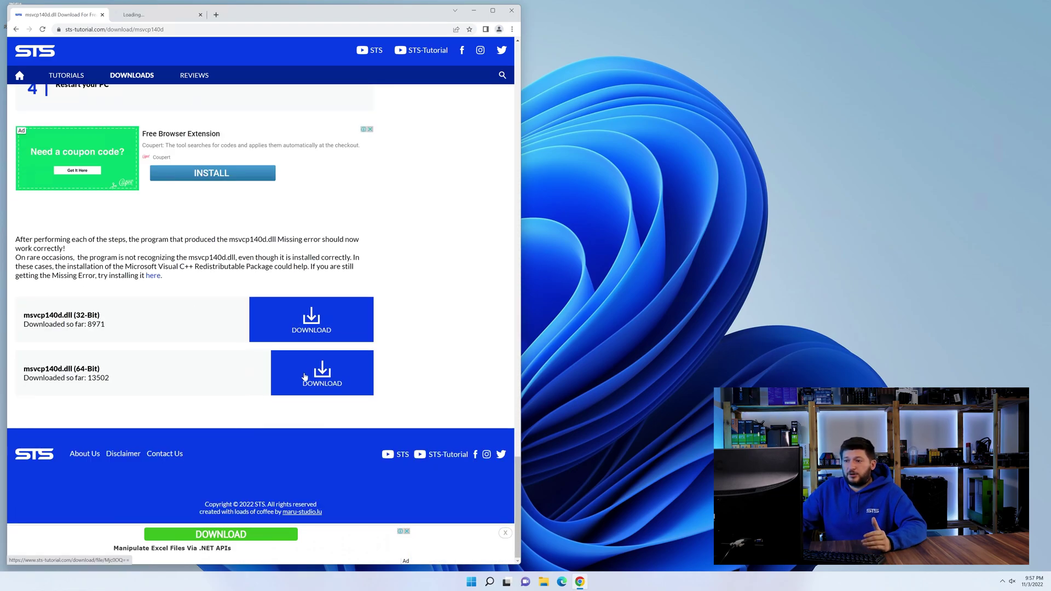
{"action": "left_click", "coordinate": [304, 377]}
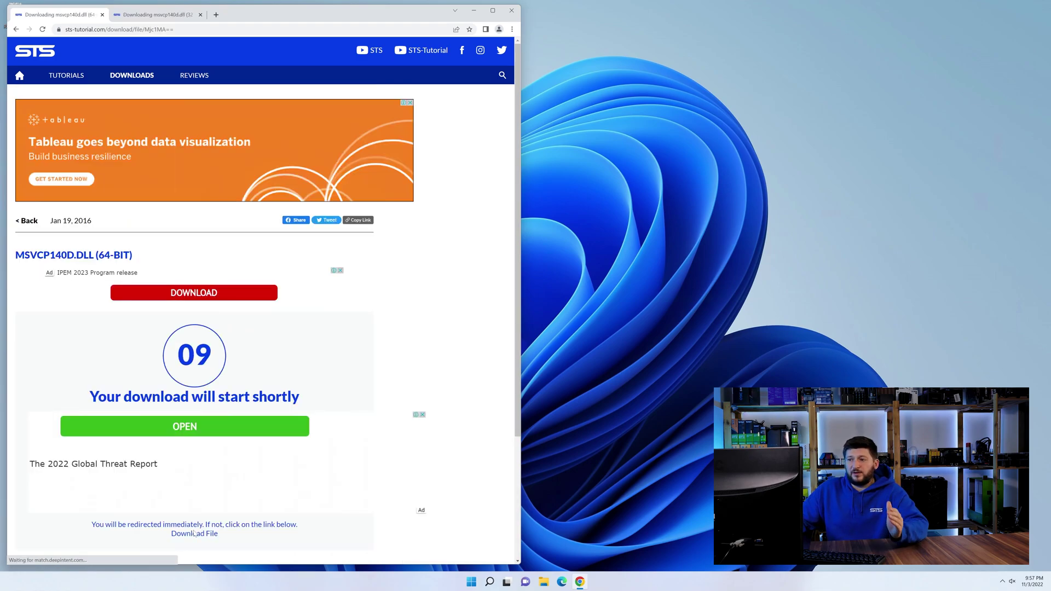
Start the 64-bit and 32-bit msvcp140d.dll zip downloads
{"action": "scroll", "coordinate": [194, 537], "scroll_direction": "down", "scroll_amount": 2}
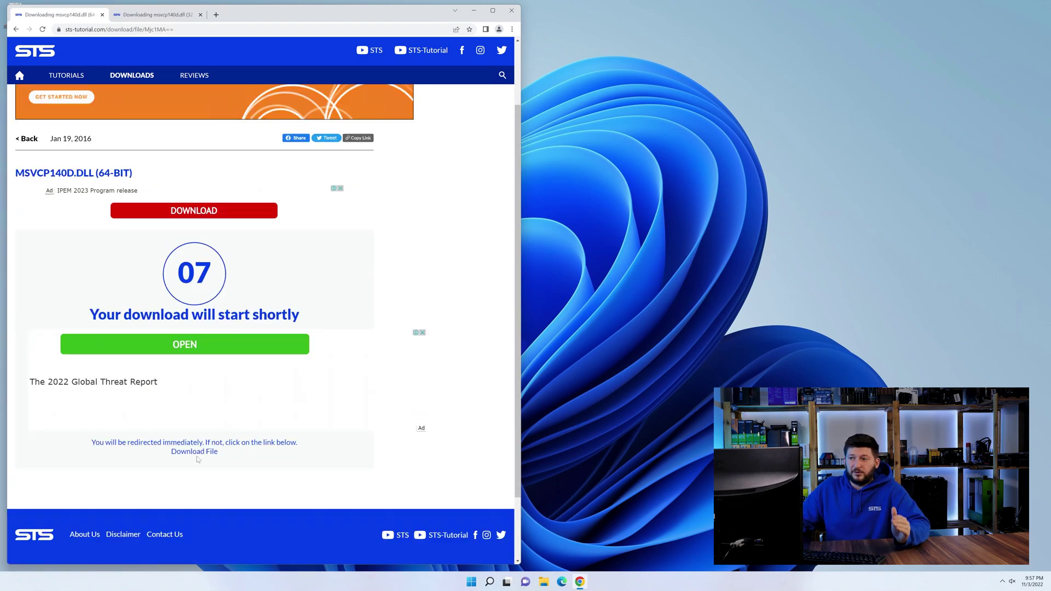
{"action": "left_click", "coordinate": [197, 457]}
{"action": "key", "text": "ctrl+Tab"}
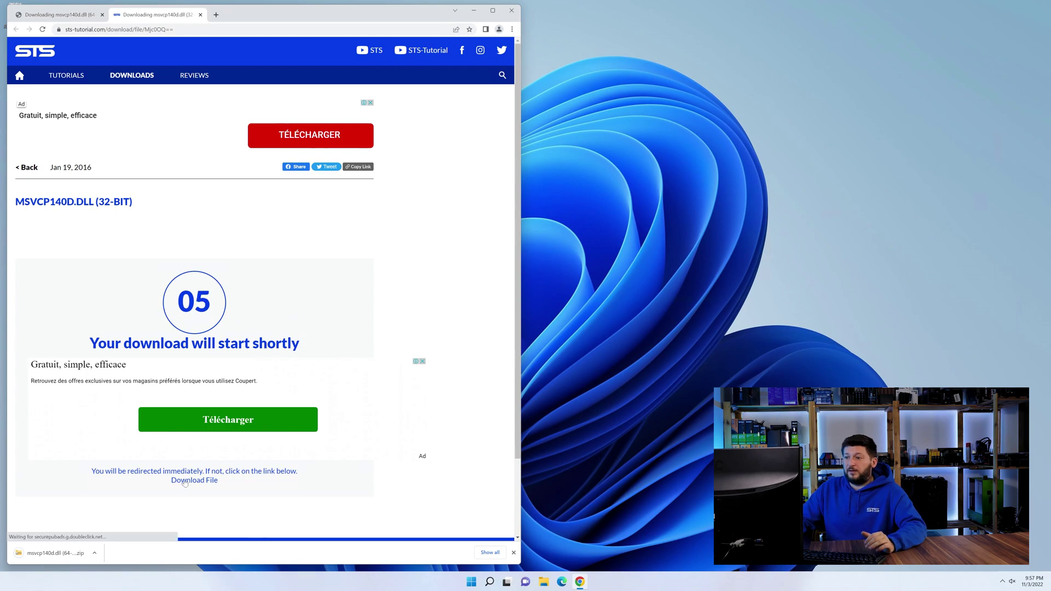
{"action": "left_click", "coordinate": [194, 480]}
Open both downloaded msvcp140d.dll zips and arrange the two archive windows side by side
{"action": "left_click", "coordinate": [78, 556]}
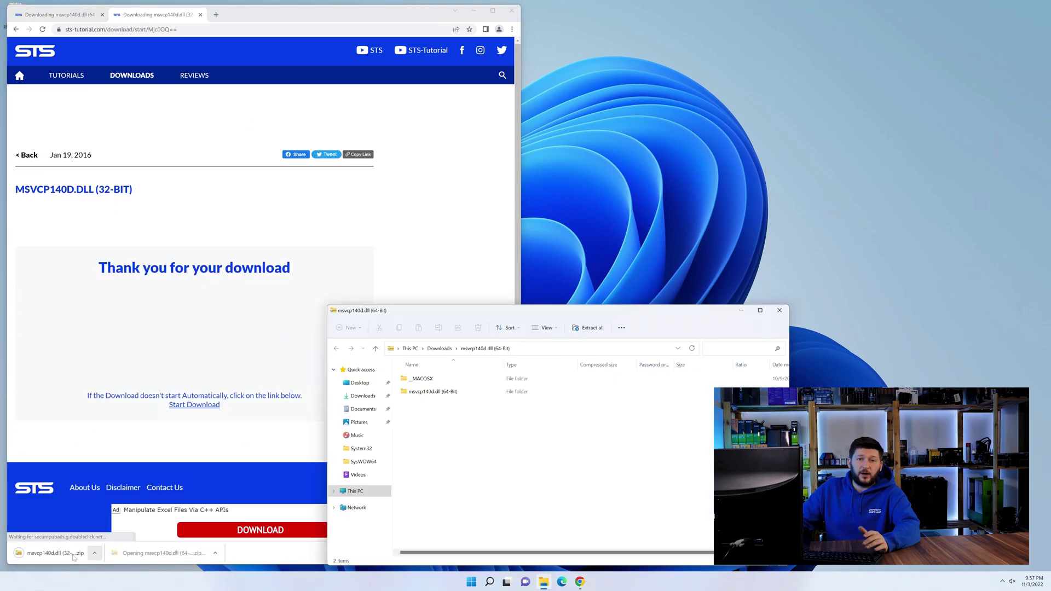
{"action": "left_click_drag", "start_coordinate": [442, 6], "coordinate": [128, 281]}
{"action": "left_click_drag", "start_coordinate": [219, 287], "coordinate": [256, 316]}
{"action": "left_click_drag", "start_coordinate": [543, 313], "coordinate": [741, 313]}
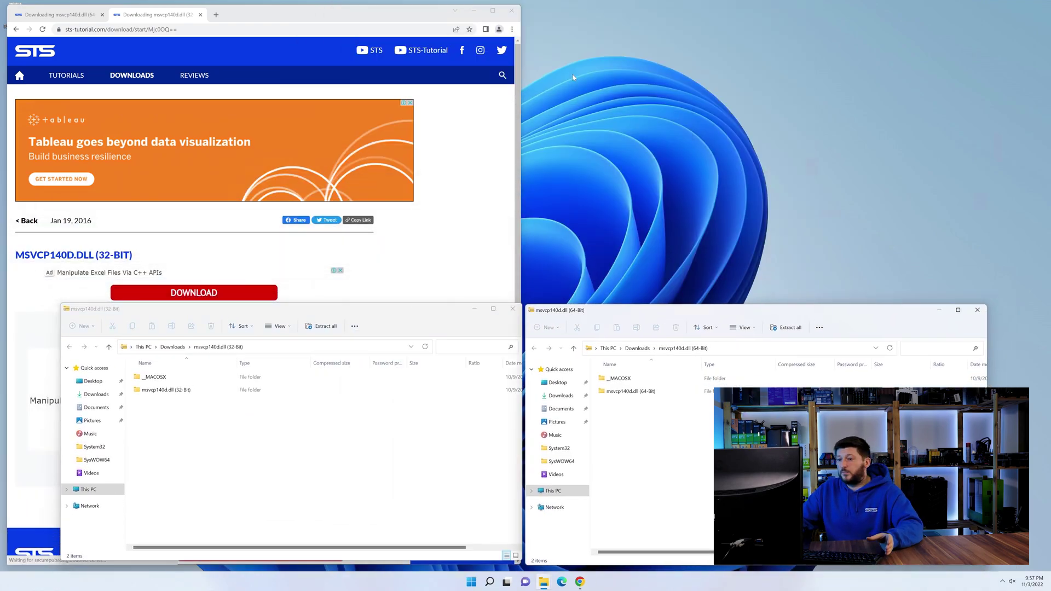
{"action": "left_click", "coordinate": [473, 11]}
Open a new Explorer window at C:\Windows showing the System32 and SysWOW64 folders
{"action": "middle_click", "coordinate": [543, 581]}
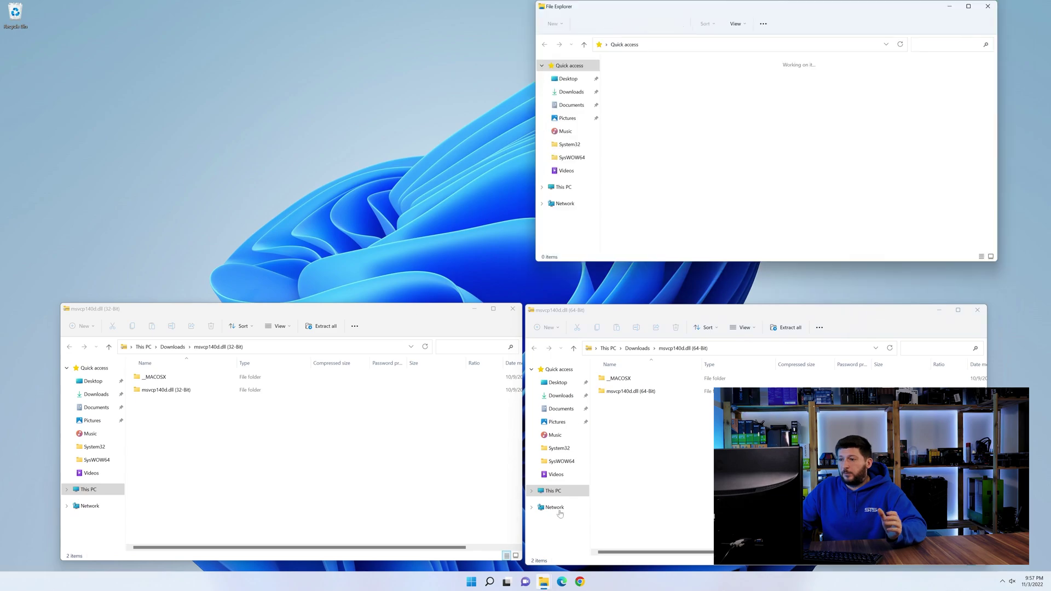
{"action": "left_click_drag", "start_coordinate": [638, 12], "coordinate": [397, 49]}
{"action": "left_click", "coordinate": [329, 228]}
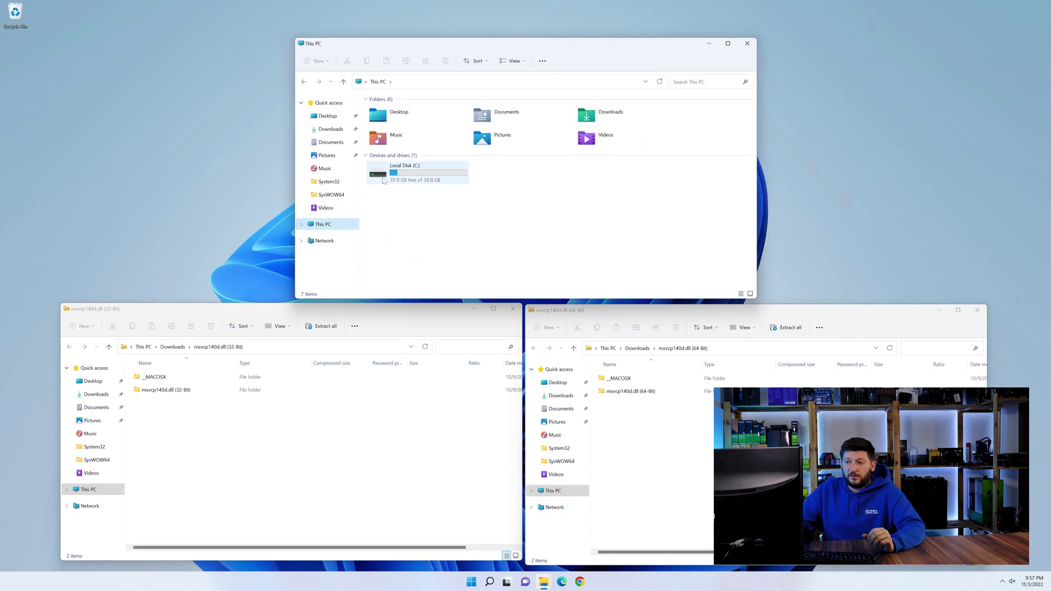
{"action": "double_click", "coordinate": [425, 174]}
{"action": "double_click", "coordinate": [408, 189]}
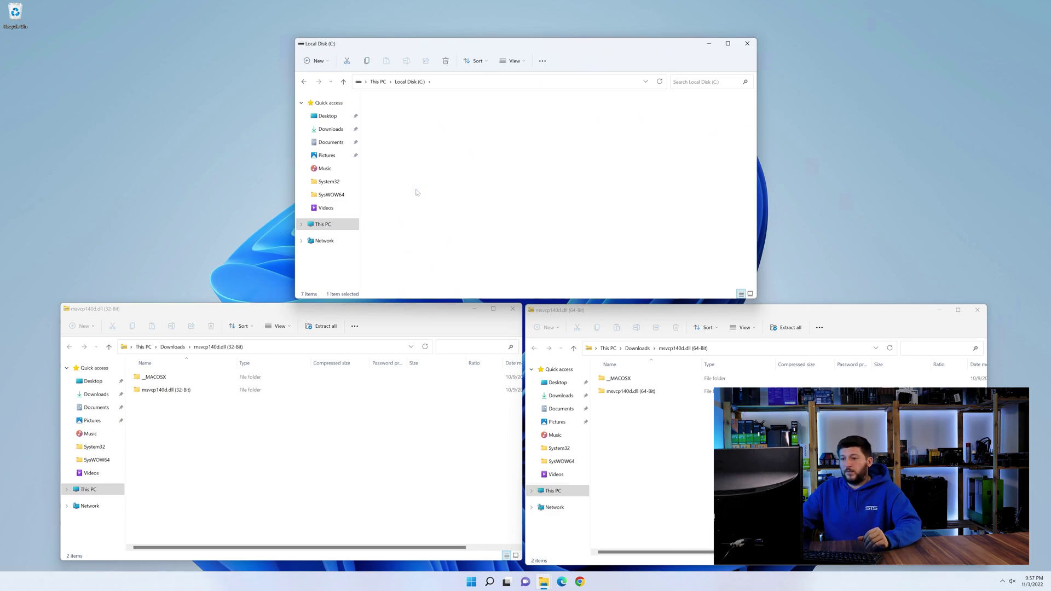
{"action": "scroll", "coordinate": [394, 217], "scroll_direction": "down", "scroll_amount": 19}
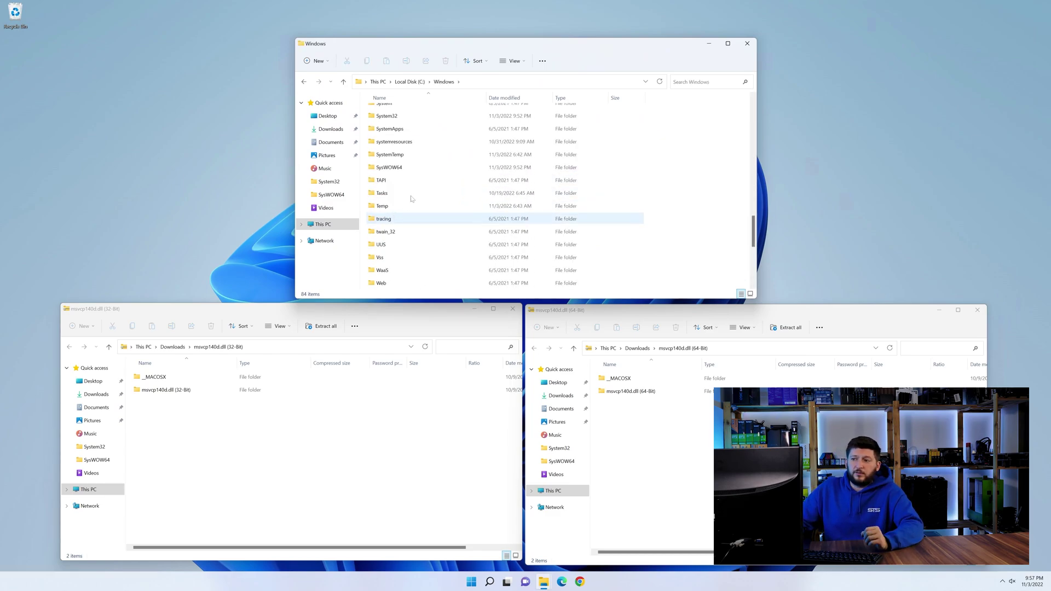
{"action": "type", "text": "sysw"}
{"action": "left_click", "coordinate": [404, 117]}
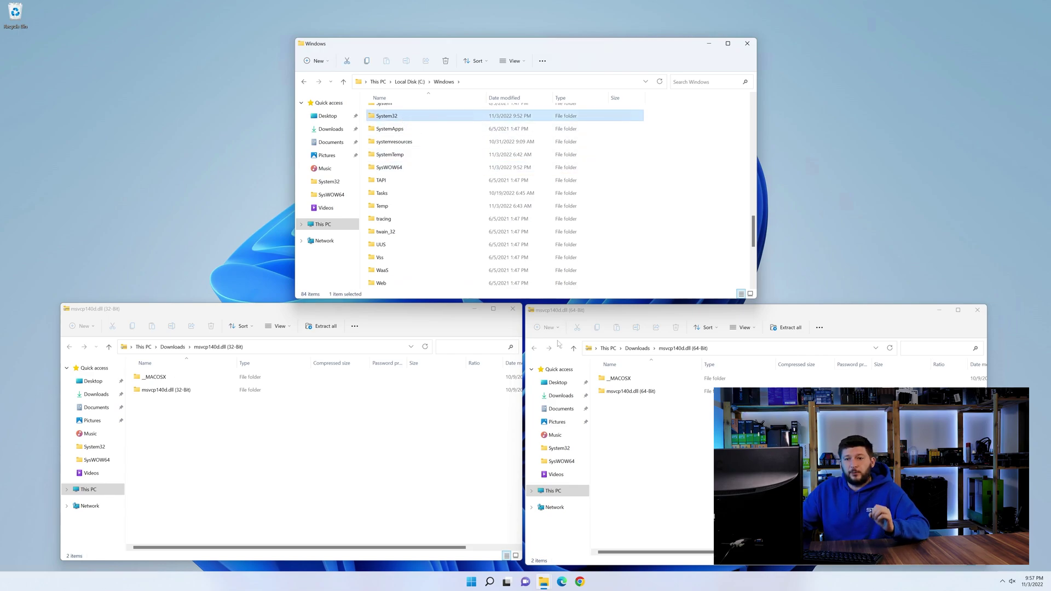
Copy the 64-bit msvcp140d.dll into System32 and the 32-bit one into SysWOW64
{"action": "double_click", "coordinate": [639, 392]}
{"action": "double_click", "coordinate": [446, 389]}
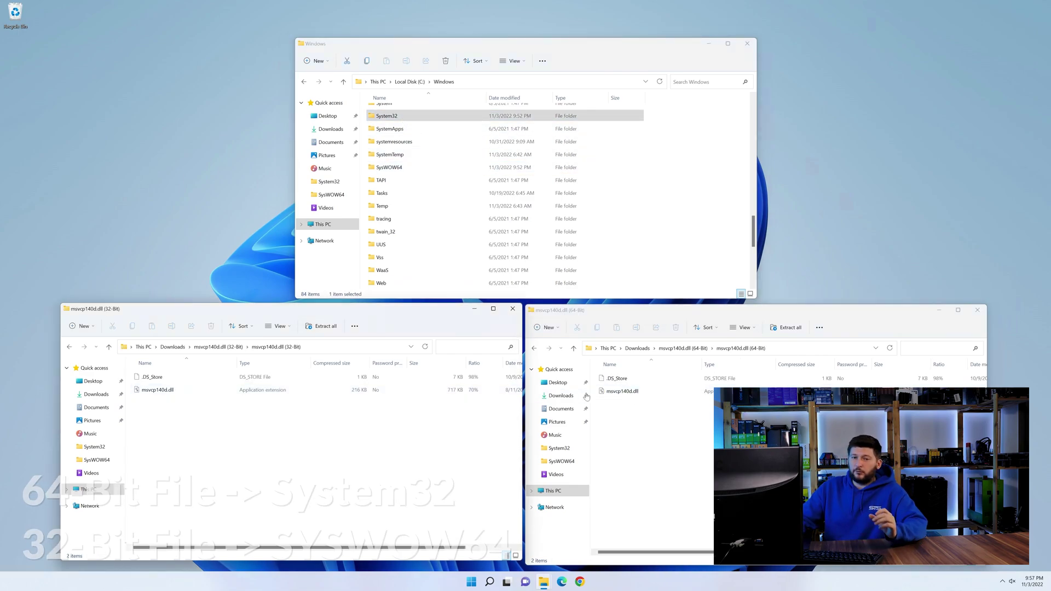
{"action": "left_click_drag", "start_coordinate": [623, 396], "coordinate": [390, 121]}
{"action": "left_click_drag", "start_coordinate": [214, 392], "coordinate": [412, 165]}
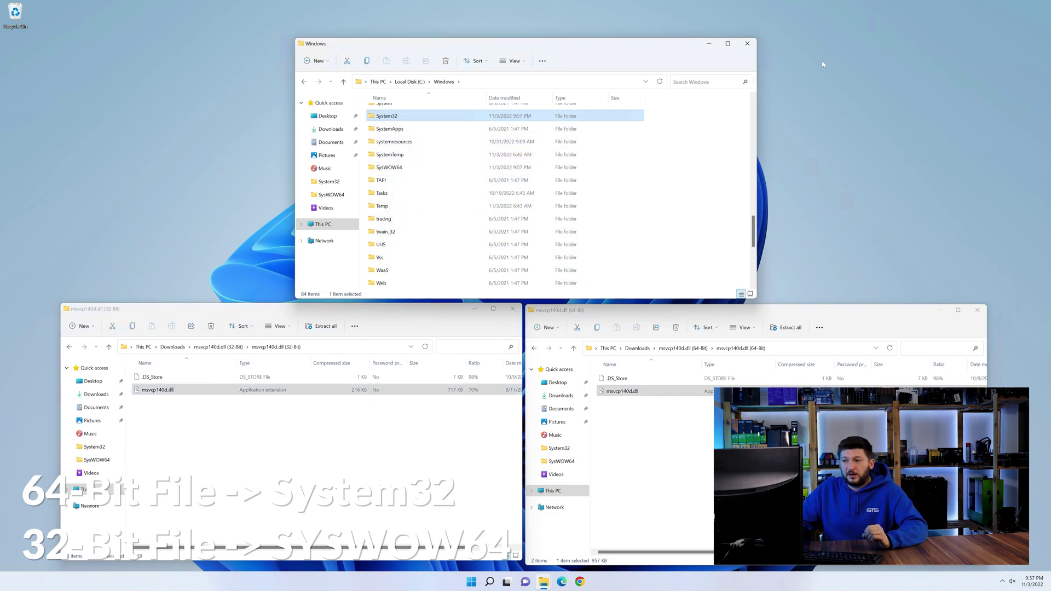
Close the Windows folder window and both zip archive windows
{"action": "left_click", "coordinate": [747, 43]}
{"action": "left_click", "coordinate": [977, 310]}
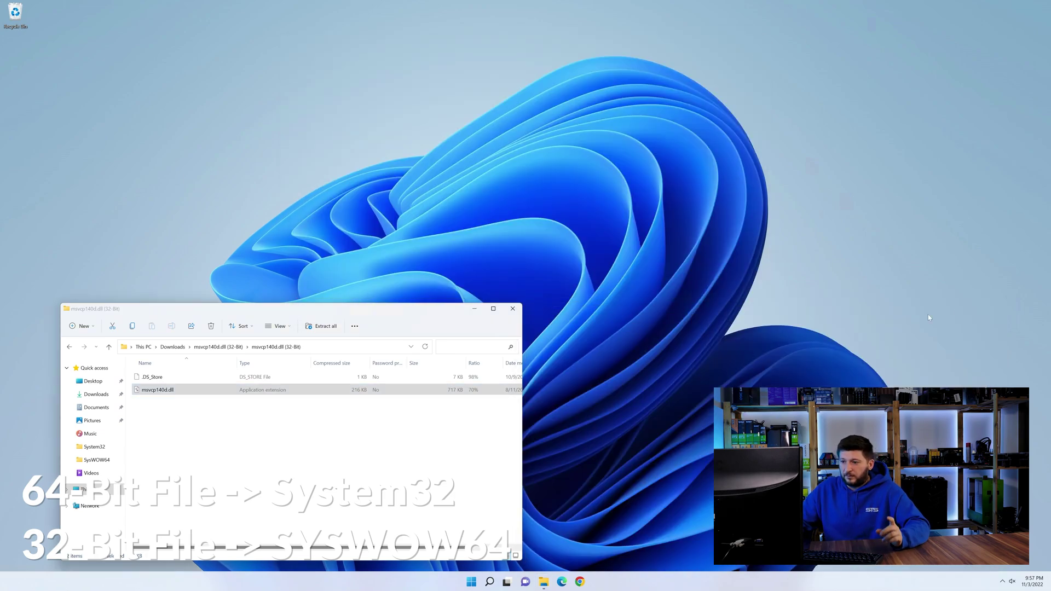
{"action": "left_click", "coordinate": [512, 310]}
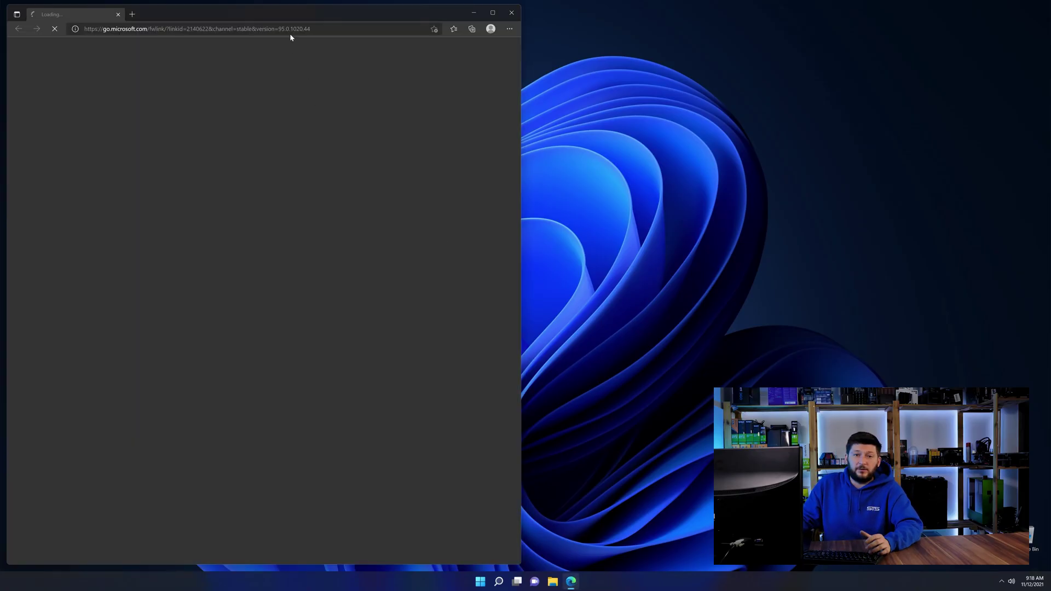
Go to the pasted sts-tutorial Visual C++ 2019 Redistributable page and click its DOWNLOAD button
{"action": "left_click", "coordinate": [288, 29]}
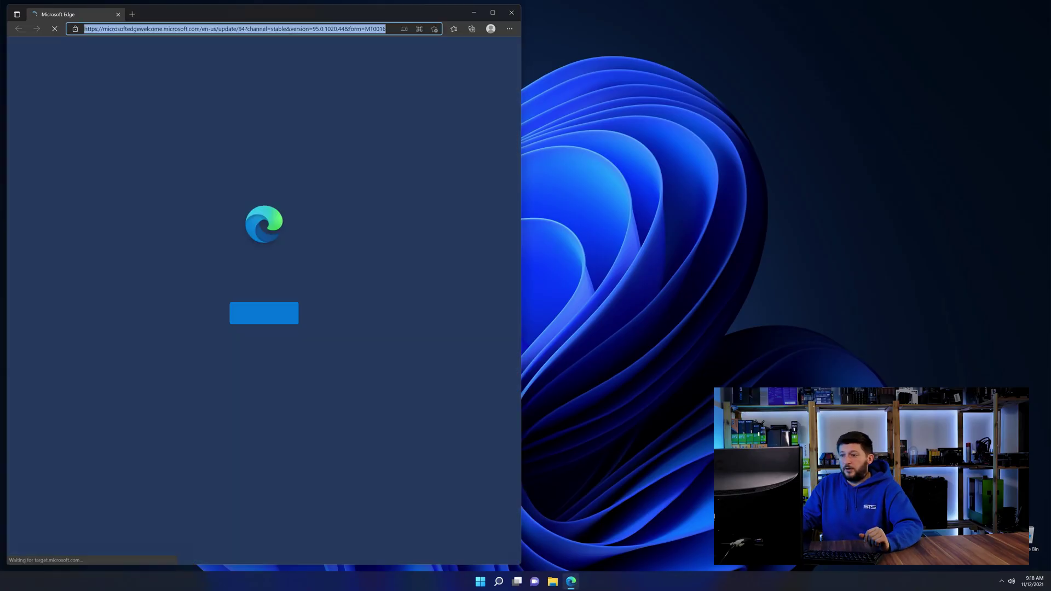
{"action": "type", "text": "https://www.sts-tutorial.com/download/credistributable2019"}
{"action": "key", "text": "Return"}
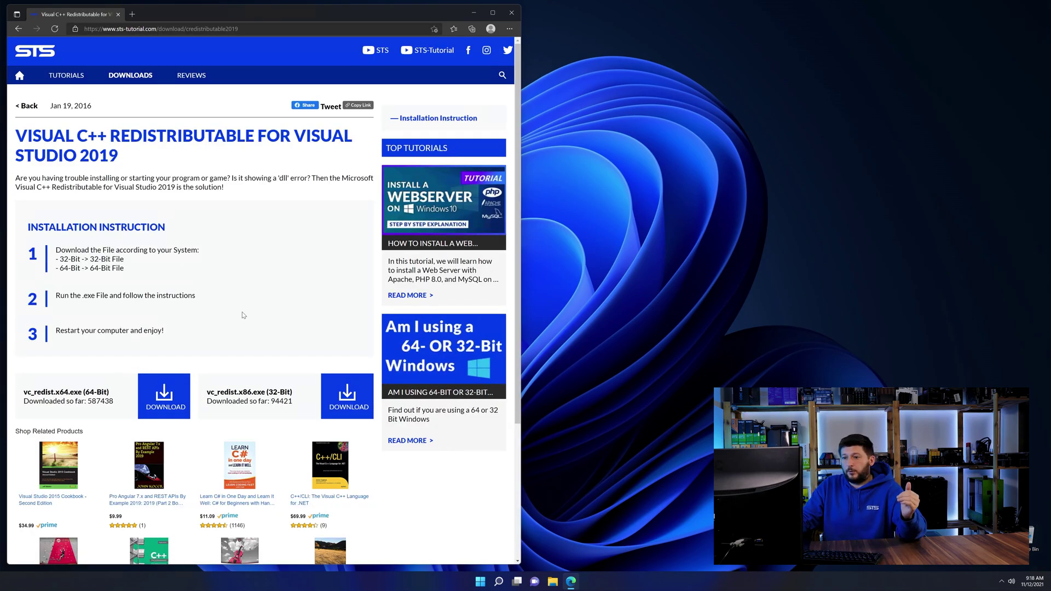
{"action": "scroll", "coordinate": [186, 361], "scroll_direction": "down", "scroll_amount": 3}
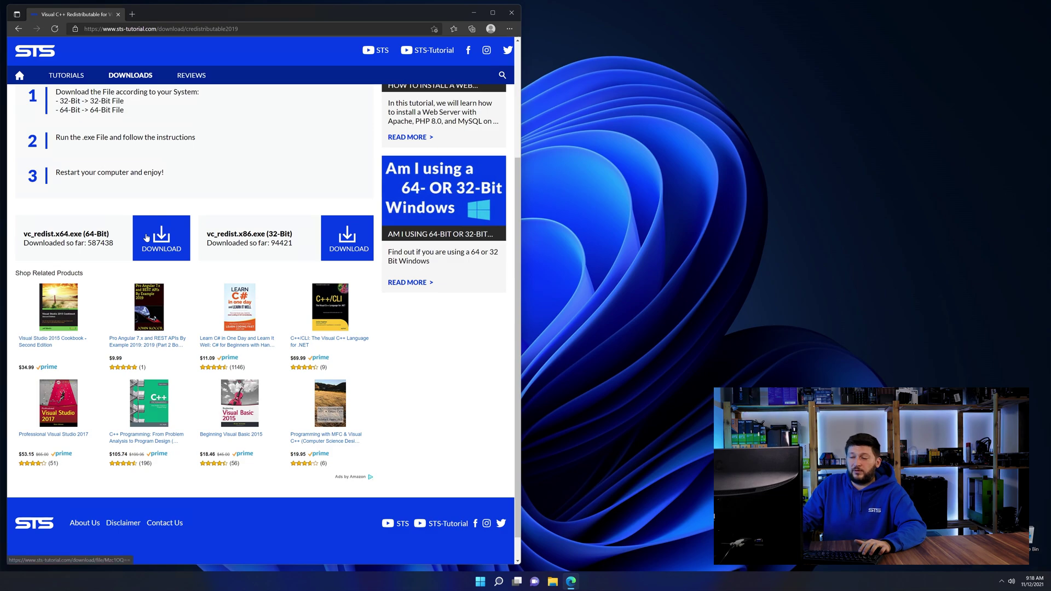
{"action": "left_click", "coordinate": [361, 249]}
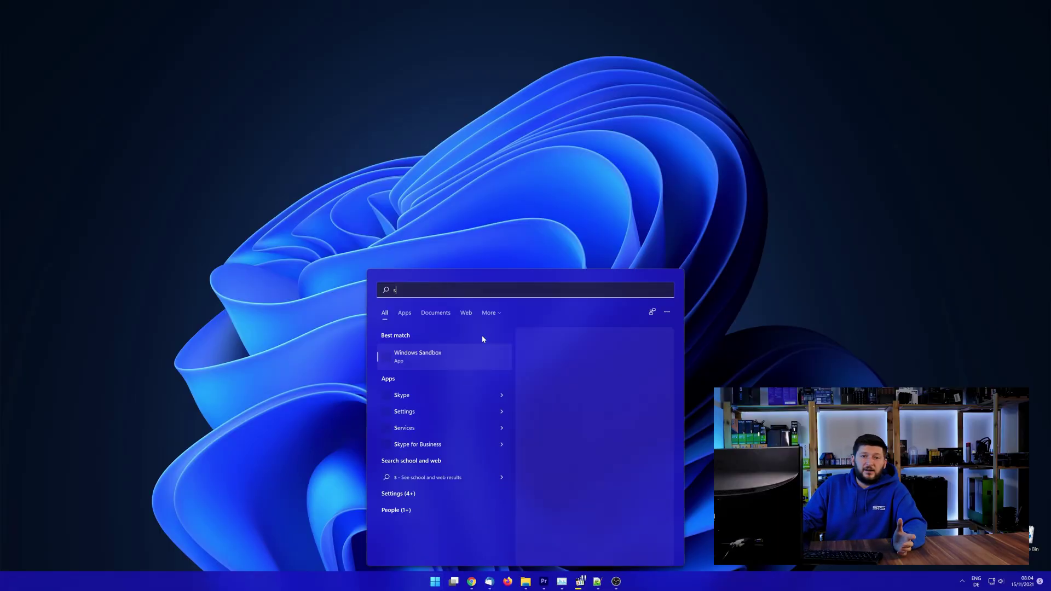
Search 'system' in Start and check that the About page shows a 64-bit operating system
{"action": "type", "text": "sy"}
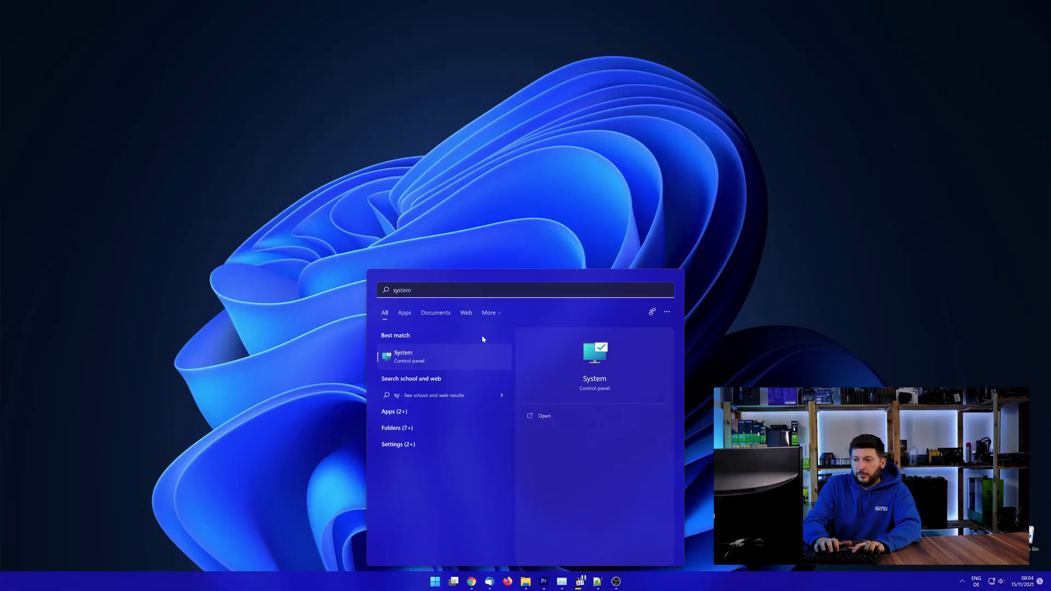
{"action": "type", "text": "stem"}
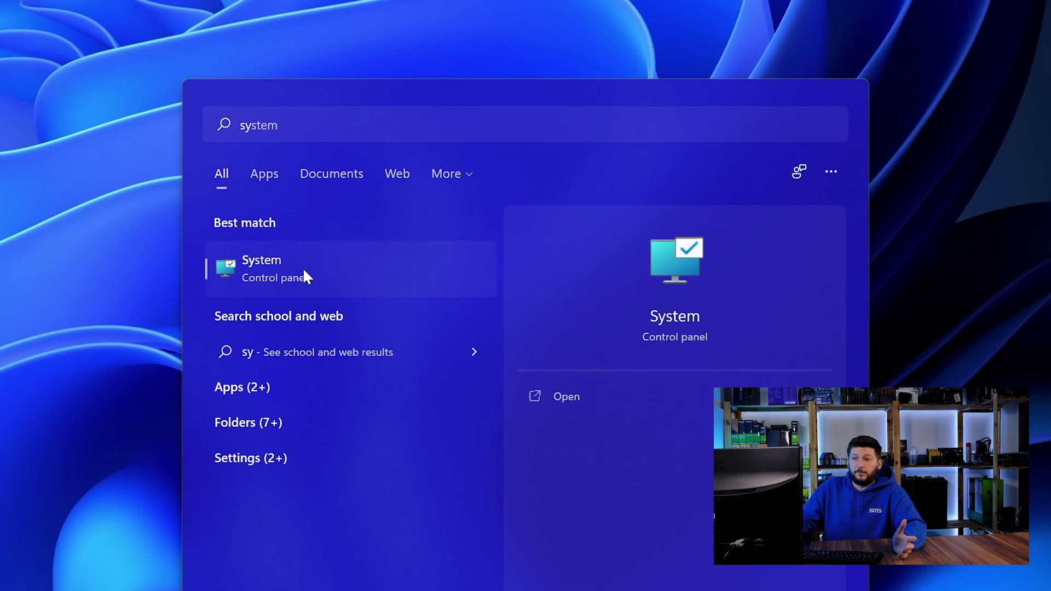
{"action": "left_click", "coordinate": [304, 270]}
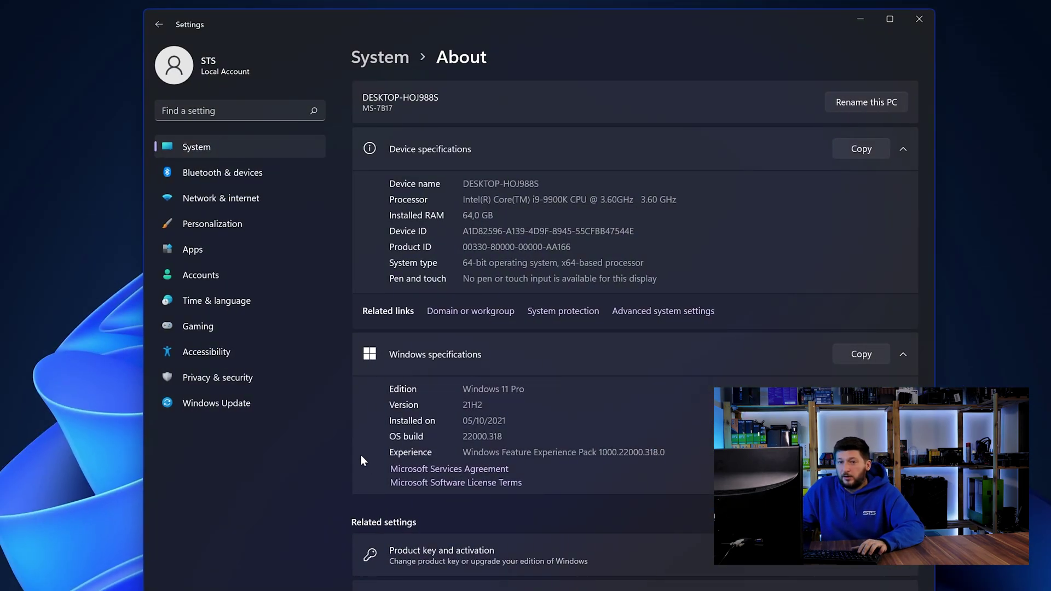
{"action": "left_click_drag", "start_coordinate": [462, 263], "coordinate": [468, 263]}
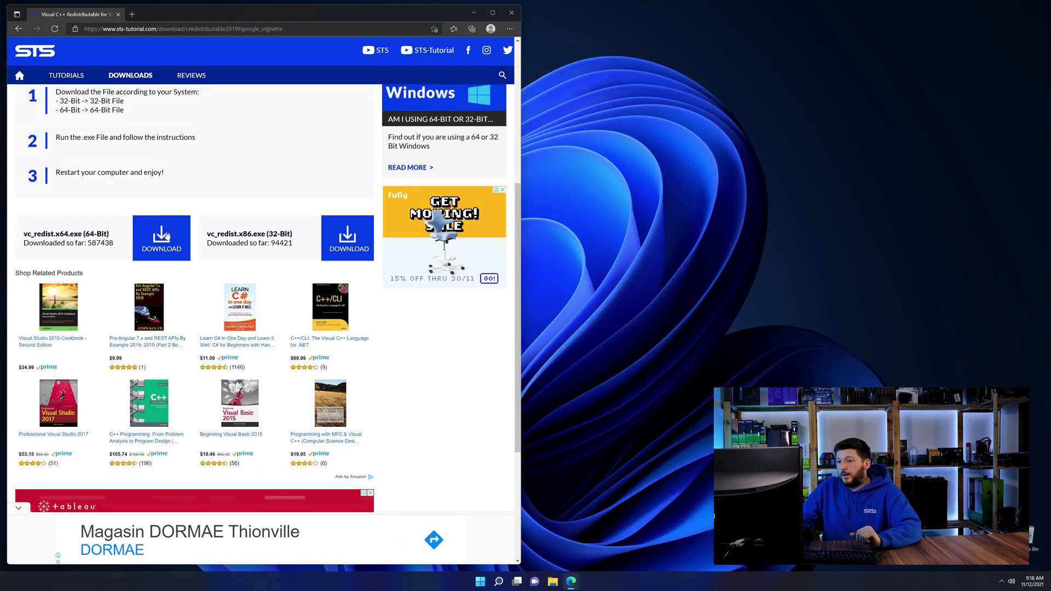
Download vc_redist.x64.exe, dismissing the full-page ad, and run it from Edge's downloads
{"action": "left_click", "coordinate": [166, 235]}
{"action": "left_click", "coordinate": [287, 356]}
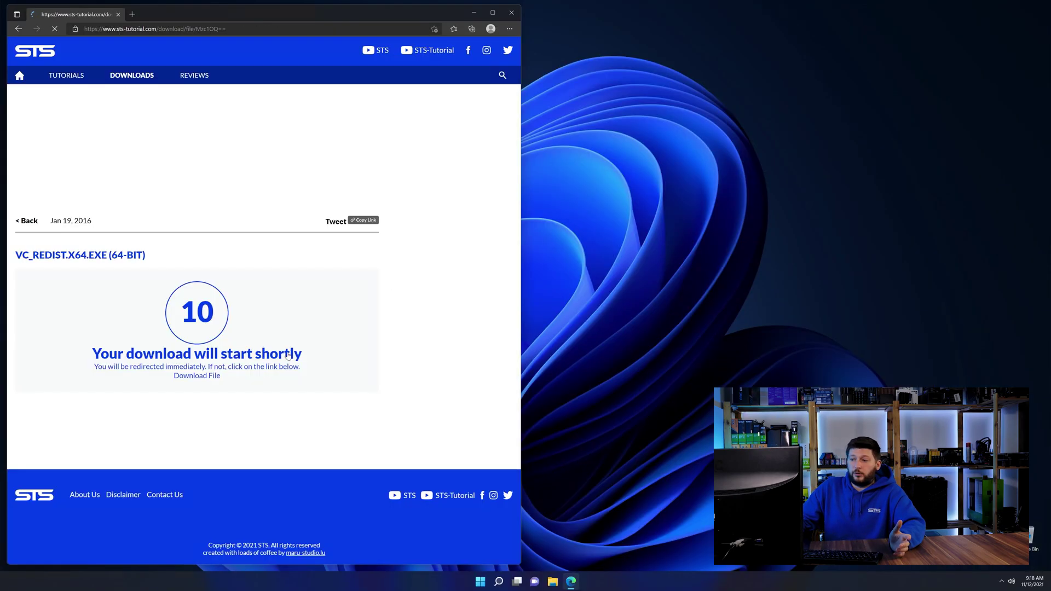
{"action": "left_click", "coordinate": [203, 377]}
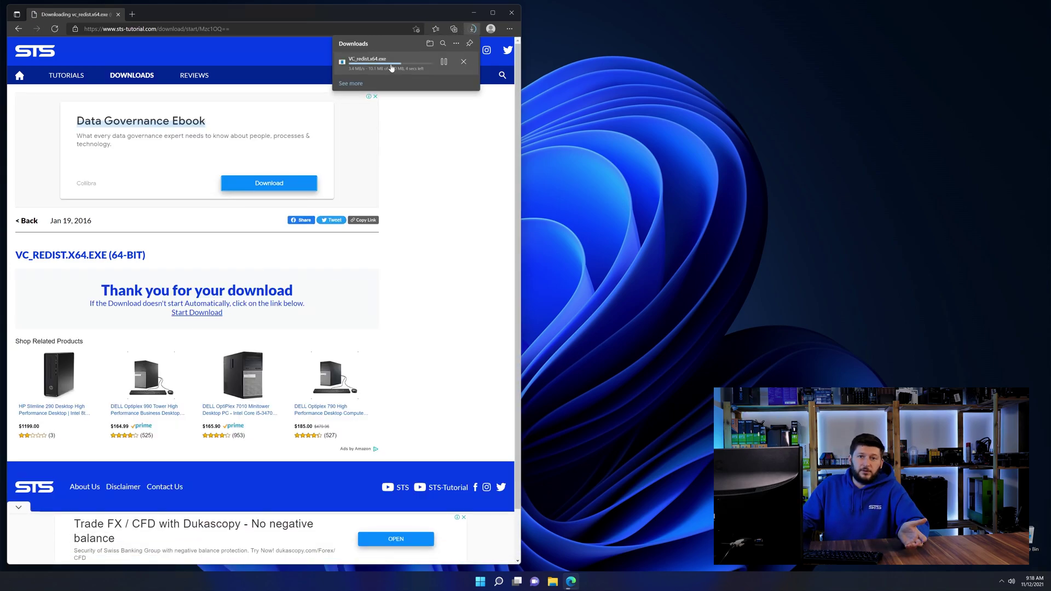
{"action": "left_click", "coordinate": [392, 61]}
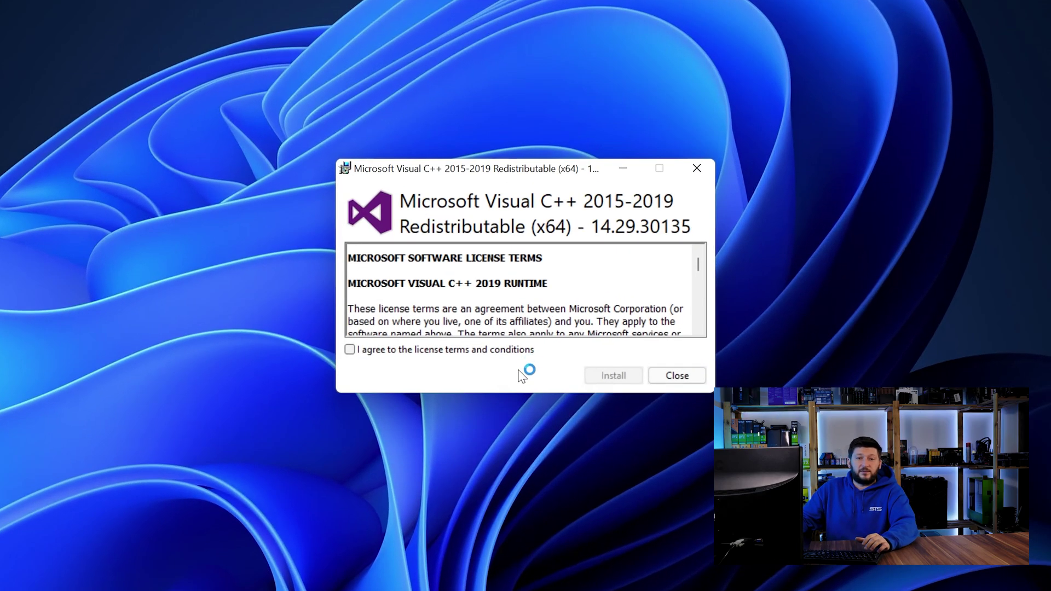
Start installing the Visual C++ 2015-2019 Redistributable (x64) with the license terms accepted
{"action": "left_click", "coordinate": [614, 377]}
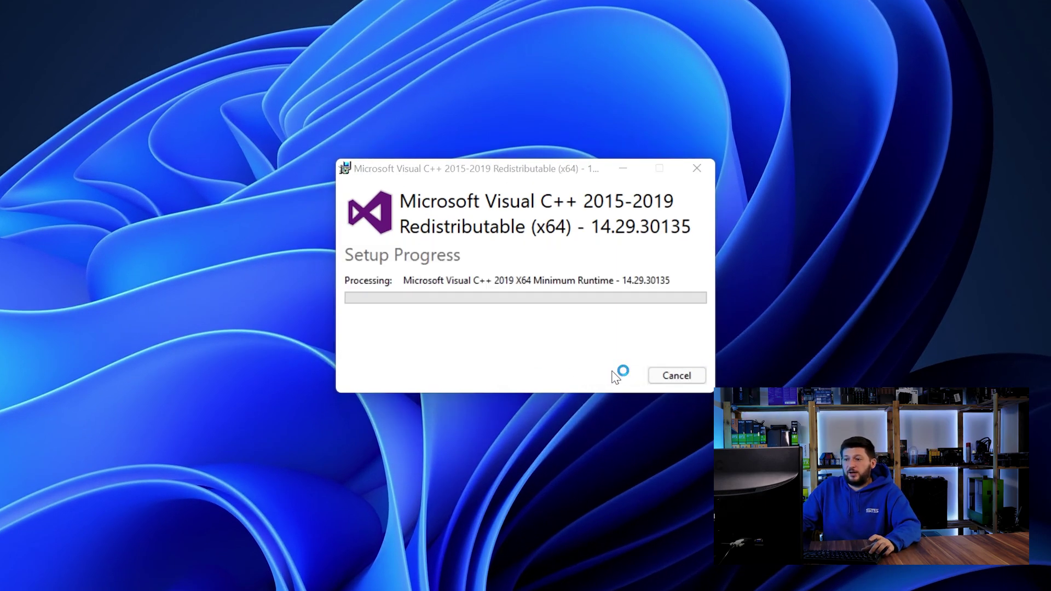